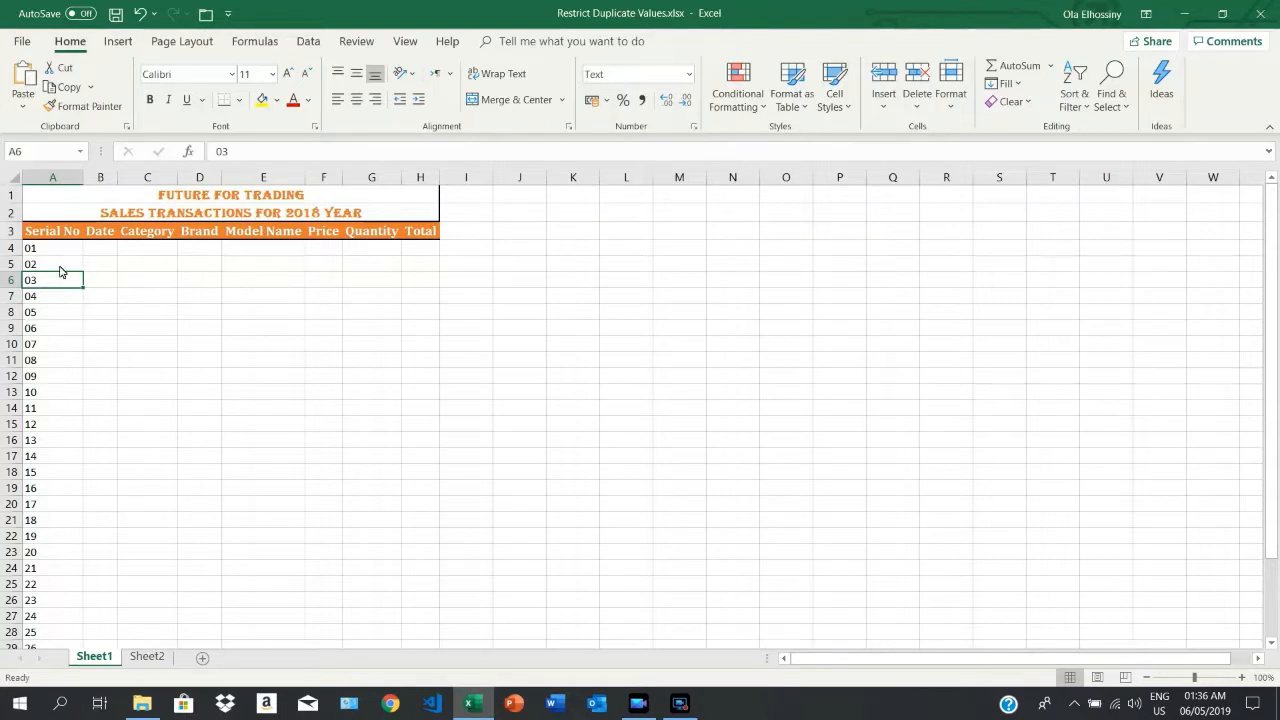
Step: Try to enter the duplicate serial number 01 in cell A5 of Sheet1, and cancel the entry
click(54, 255)
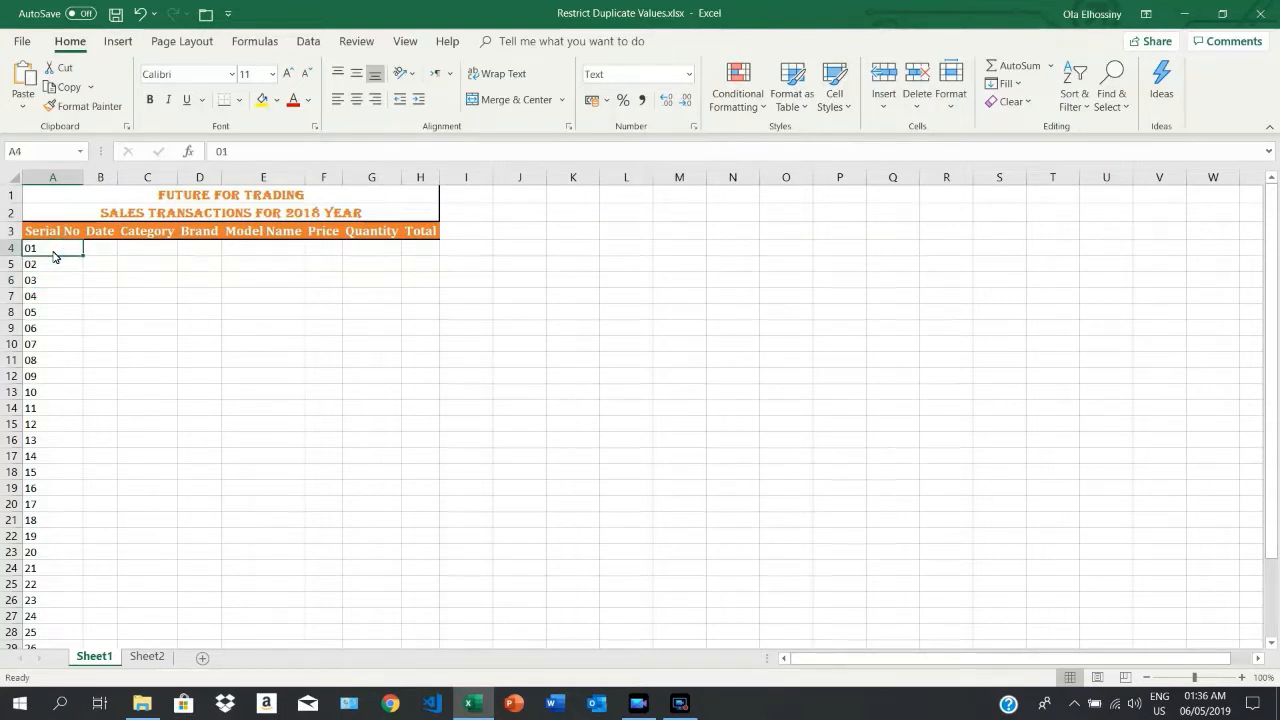
click(52, 268)
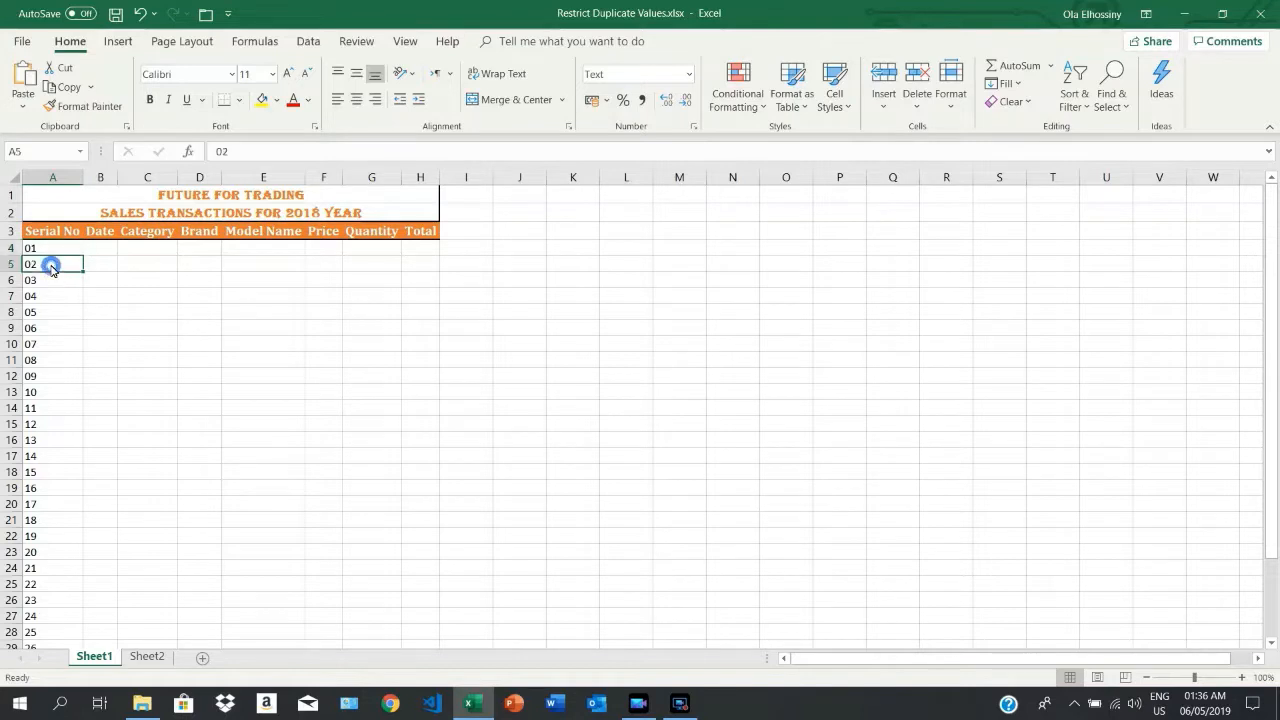
text(01)
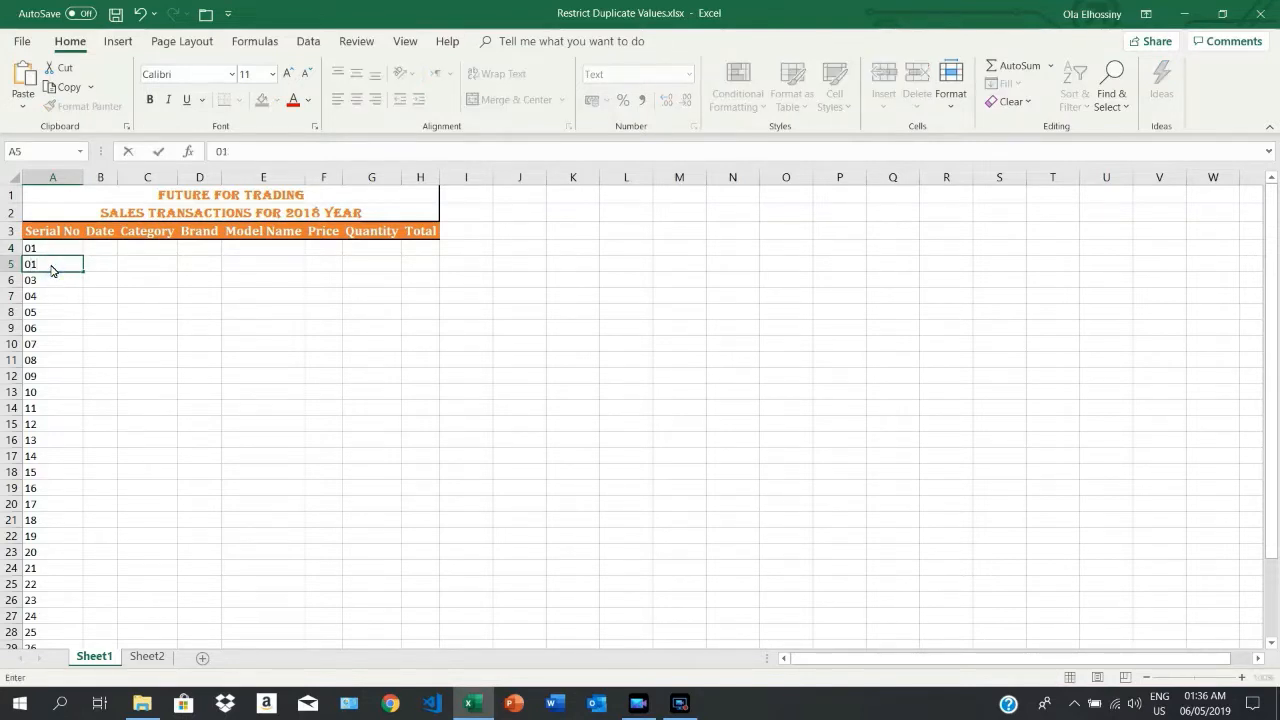
key(Return)
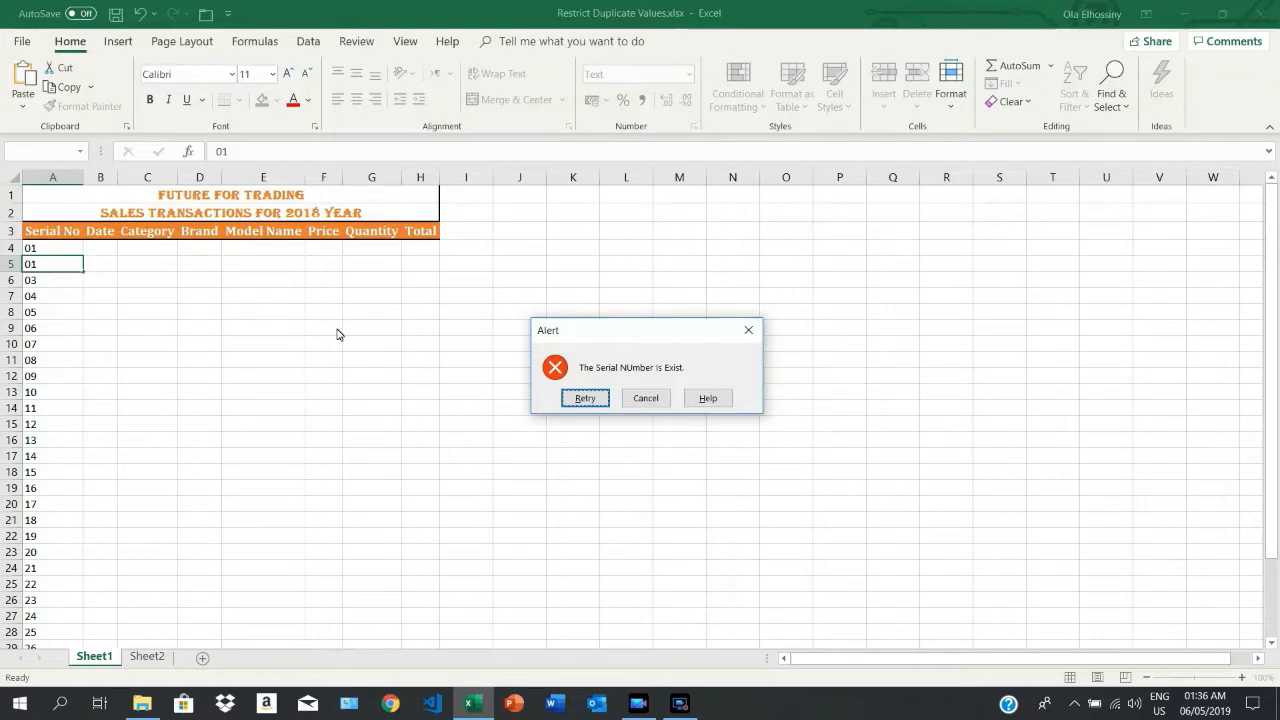
click(646, 398)
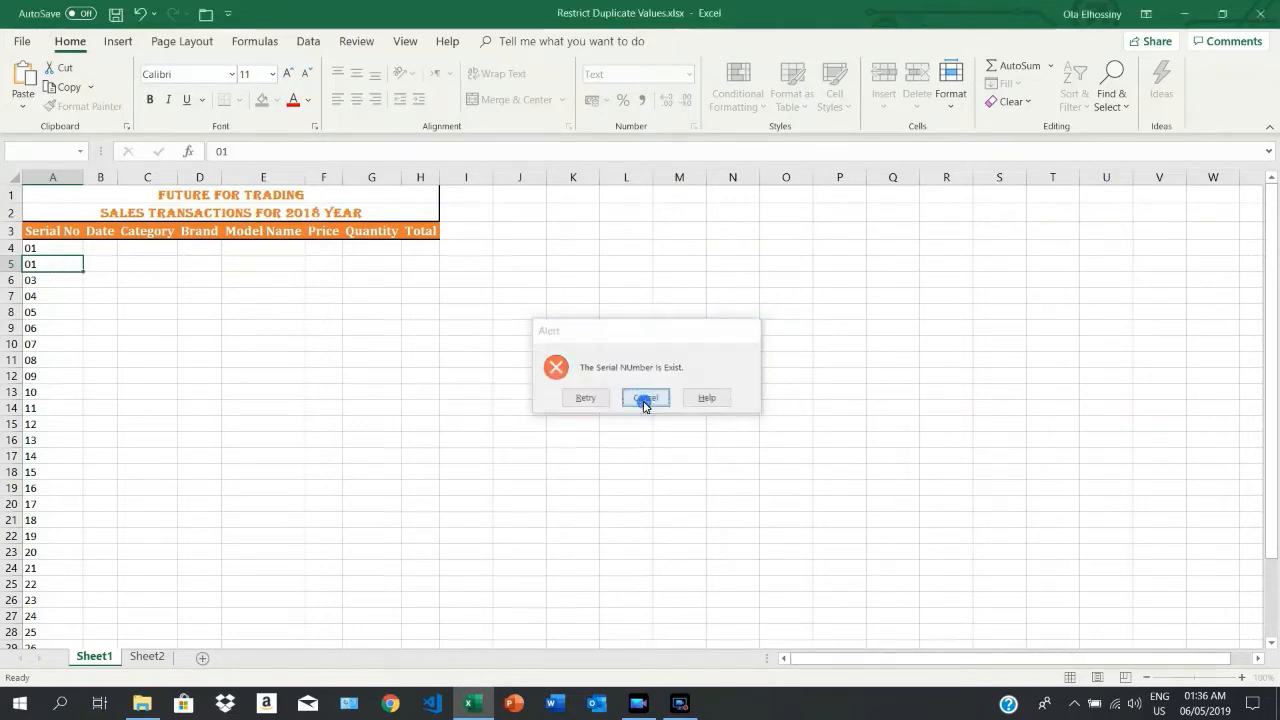
Step: On Sheet2, start a data validation rule with Custom criteria for all Serial No cells from A4 down to the last row
click(160, 656)
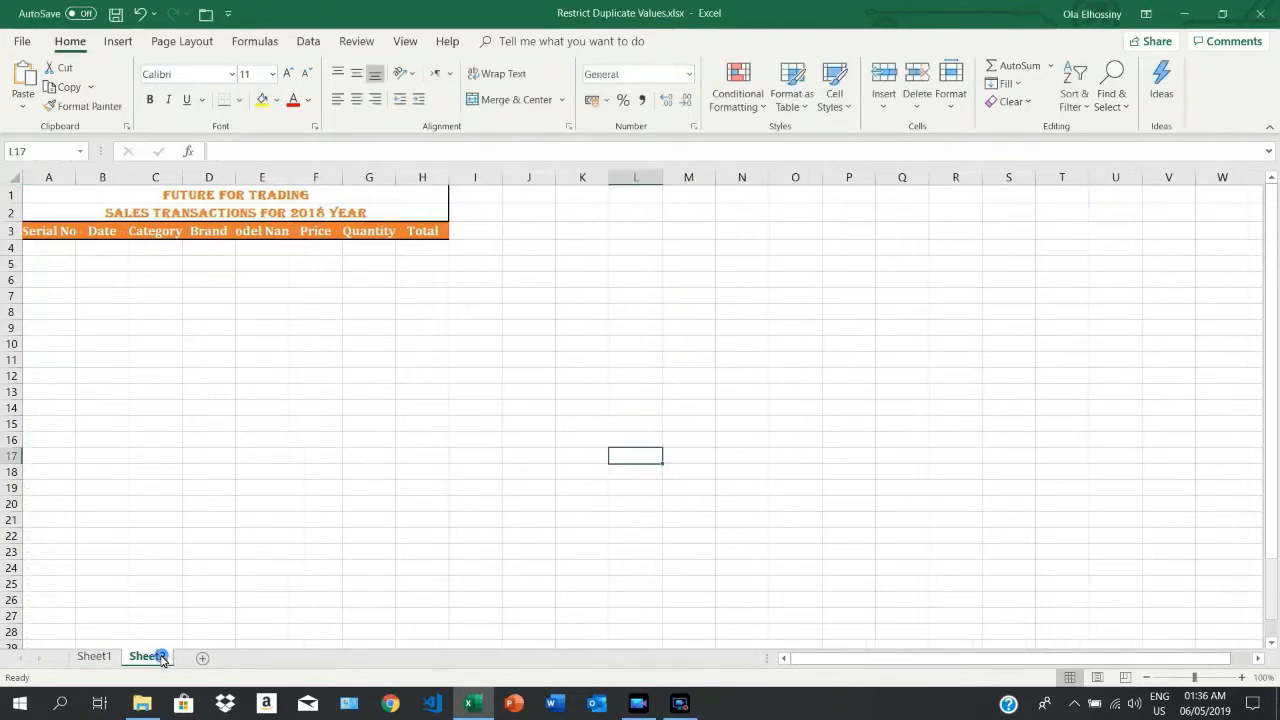
click(61, 255)
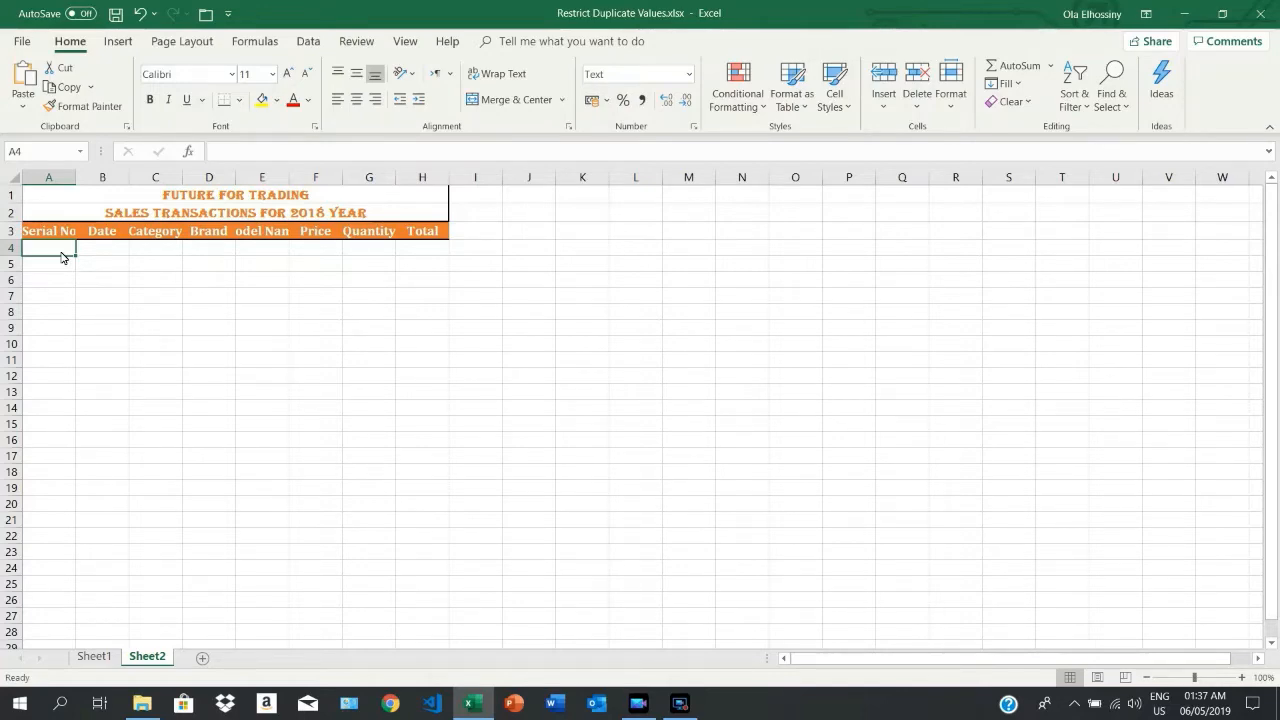
key(ctrl+shift+Down)
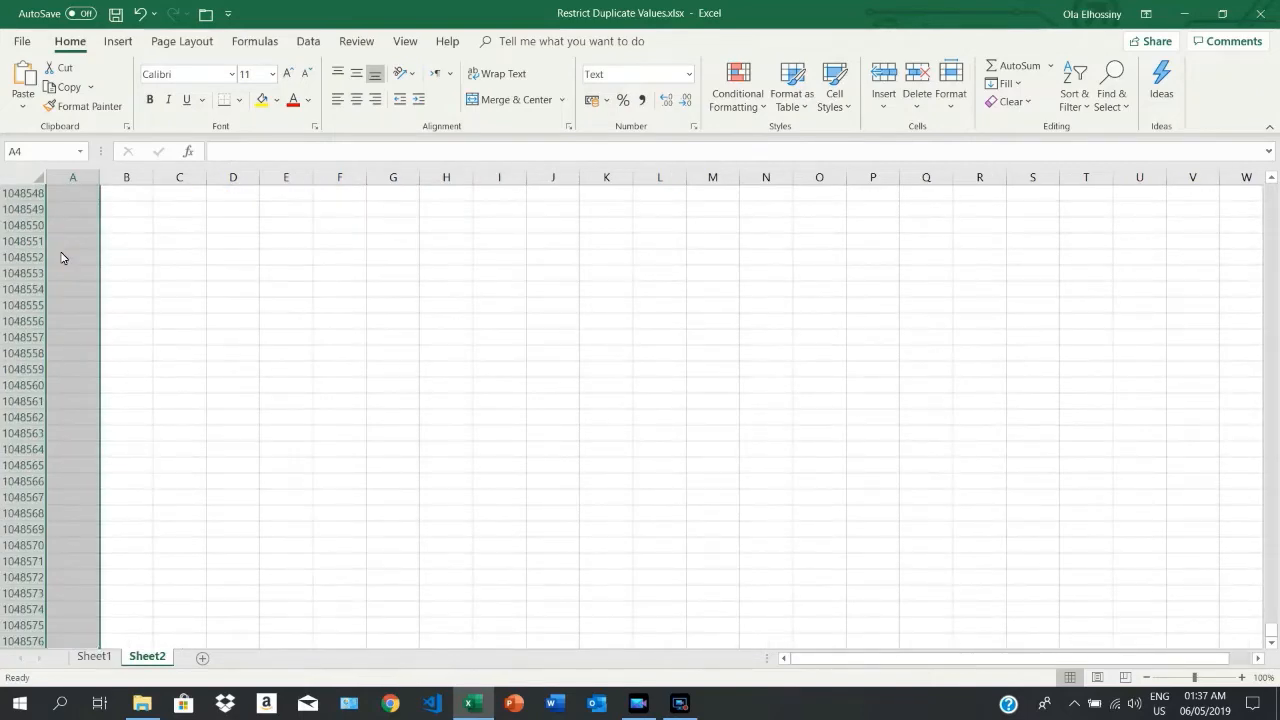
click(308, 41)
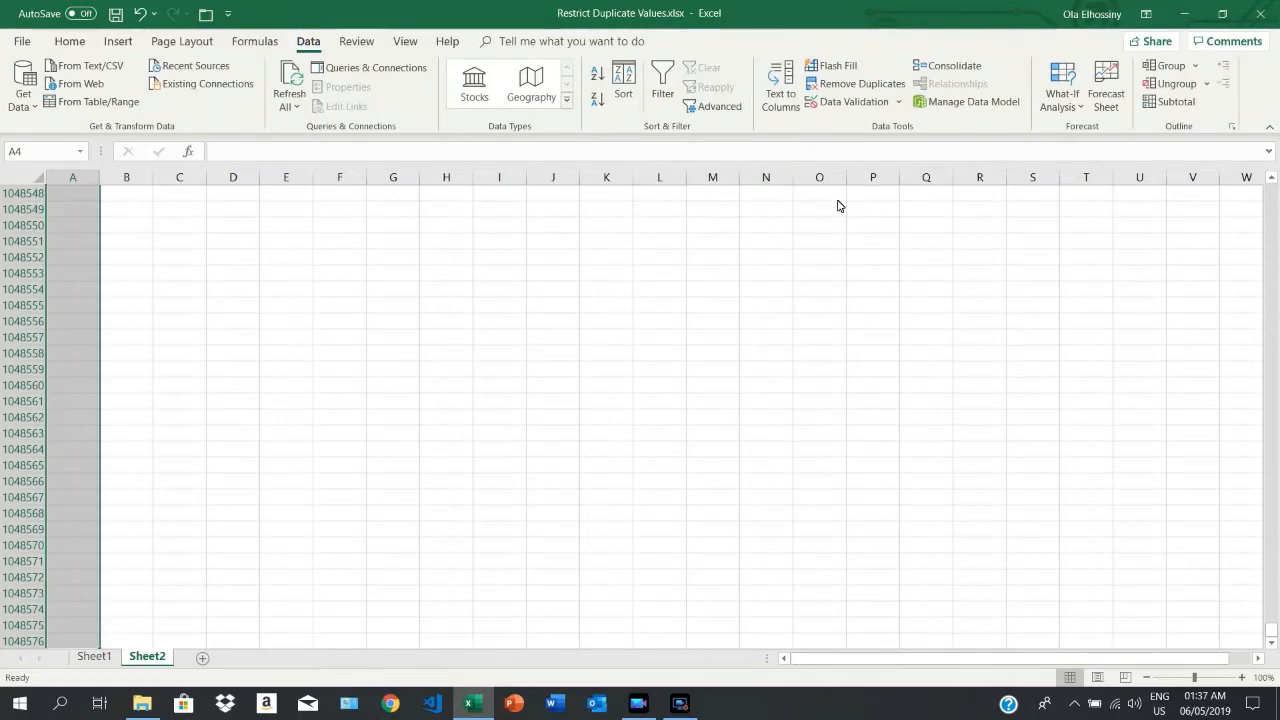
click(848, 102)
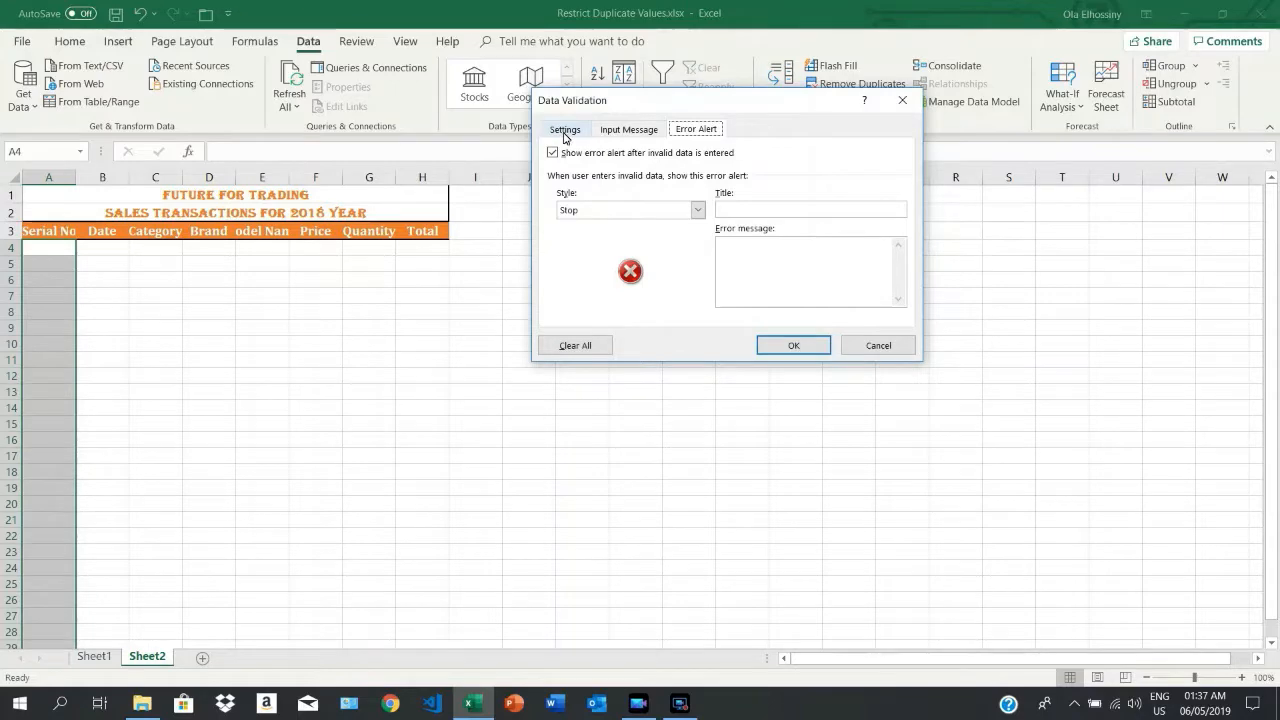
click(564, 133)
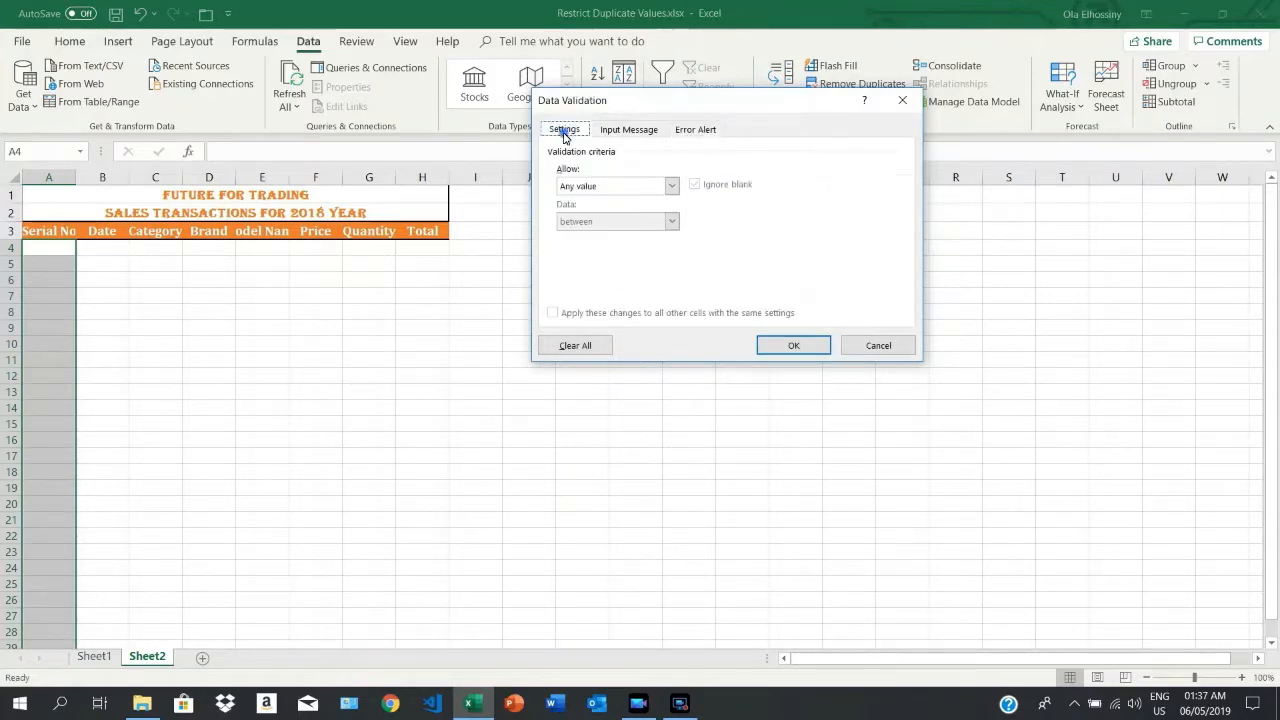
click(670, 188)
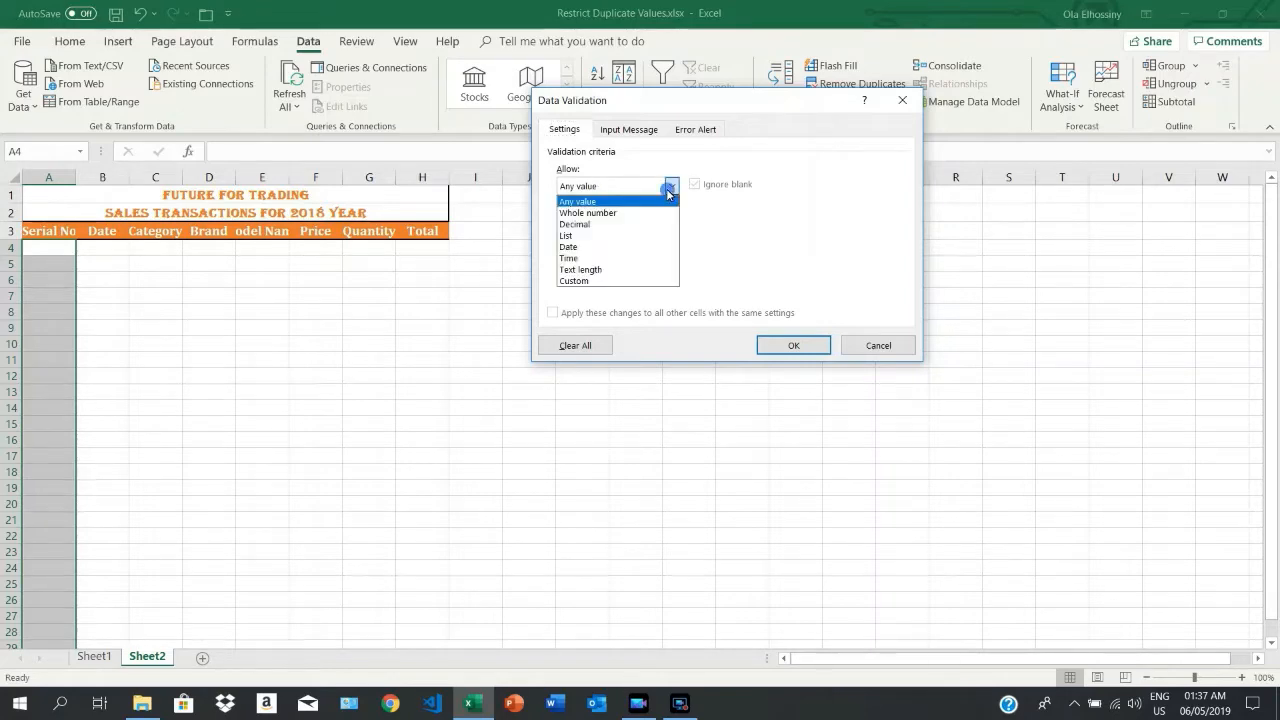
click(597, 281)
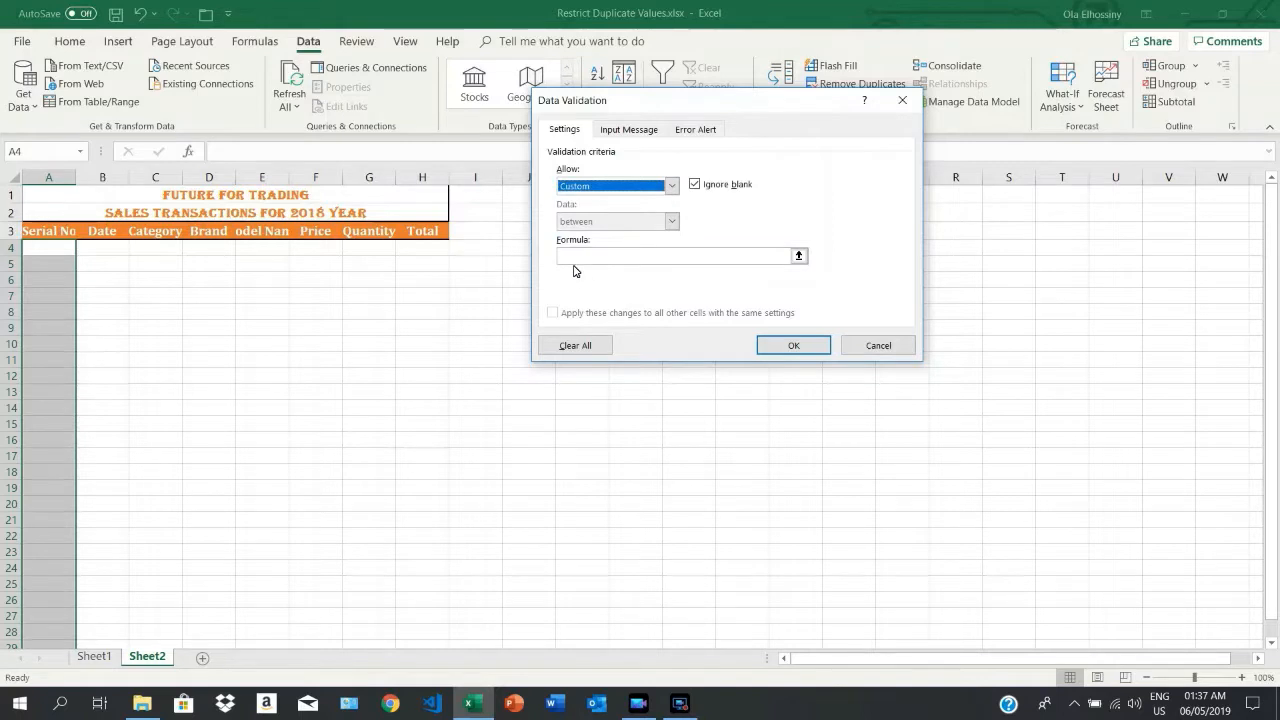
Step: Set the custom validation formula to =countif(a4:a1048576,a4)<=1
click(572, 260)
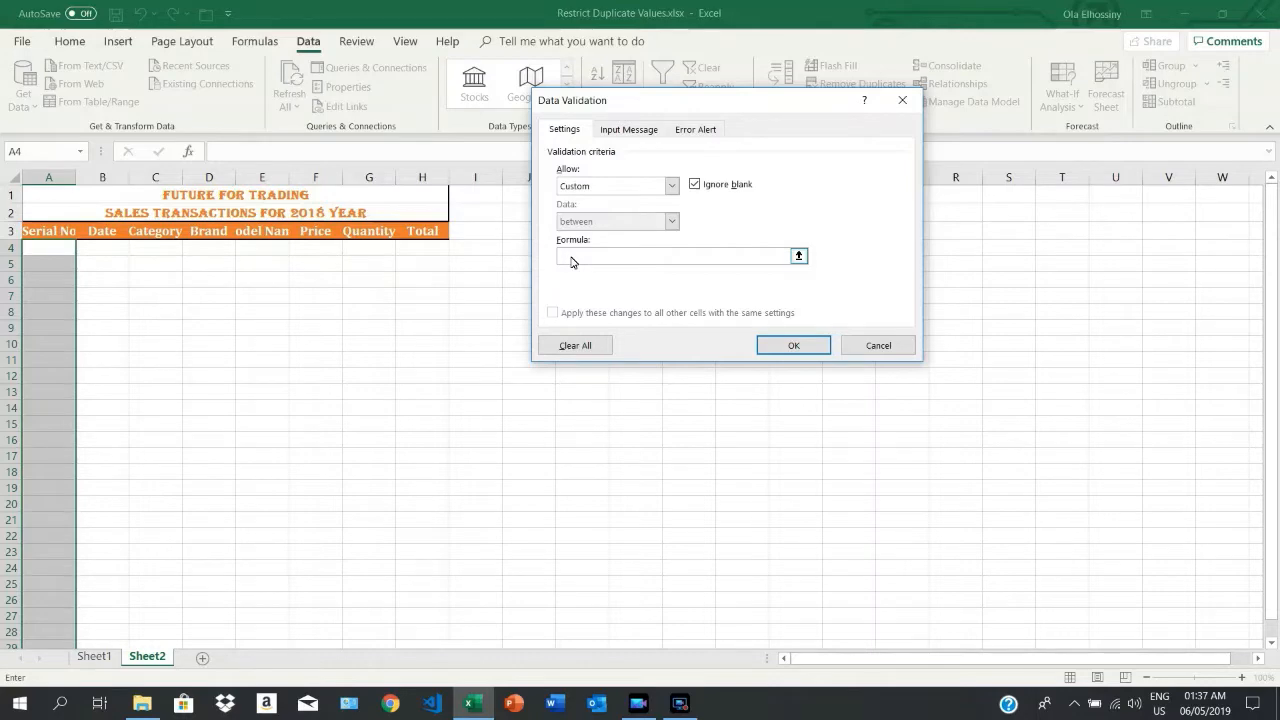
text(=countif)
text(a4:a1048576)
text(,a4)
text()<=1)
Step: Give the validation rule an error alert titled "Alert" with the message "The Serial Number Is Exist", and apply the rule
click(706, 139)
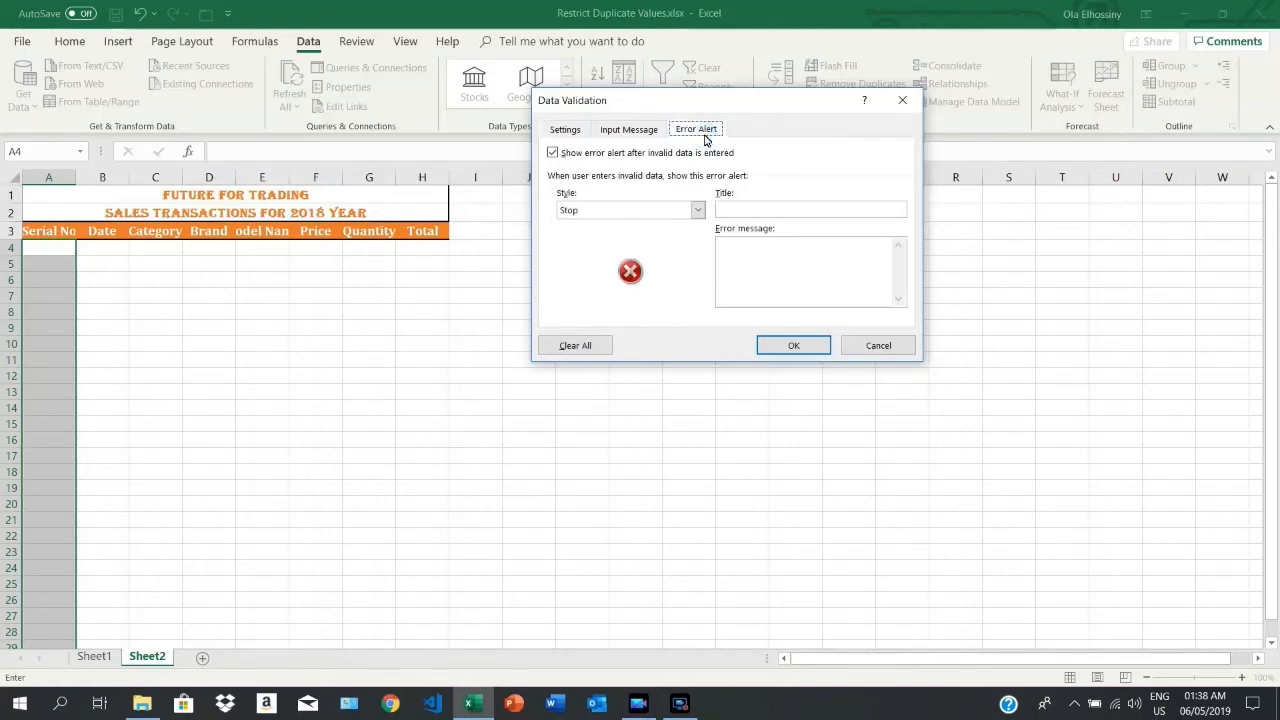
click(738, 212)
text(Alert)
click(757, 255)
text(The Serial Number Is Exist.)
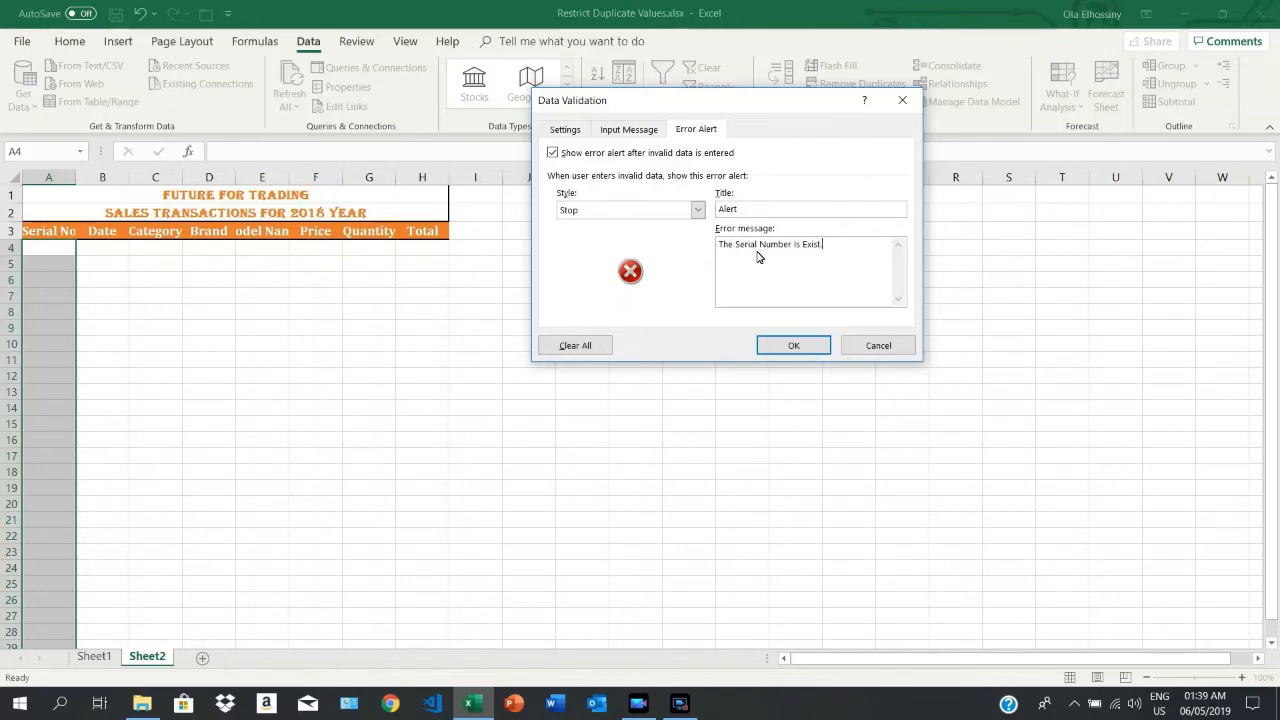
click(790, 346)
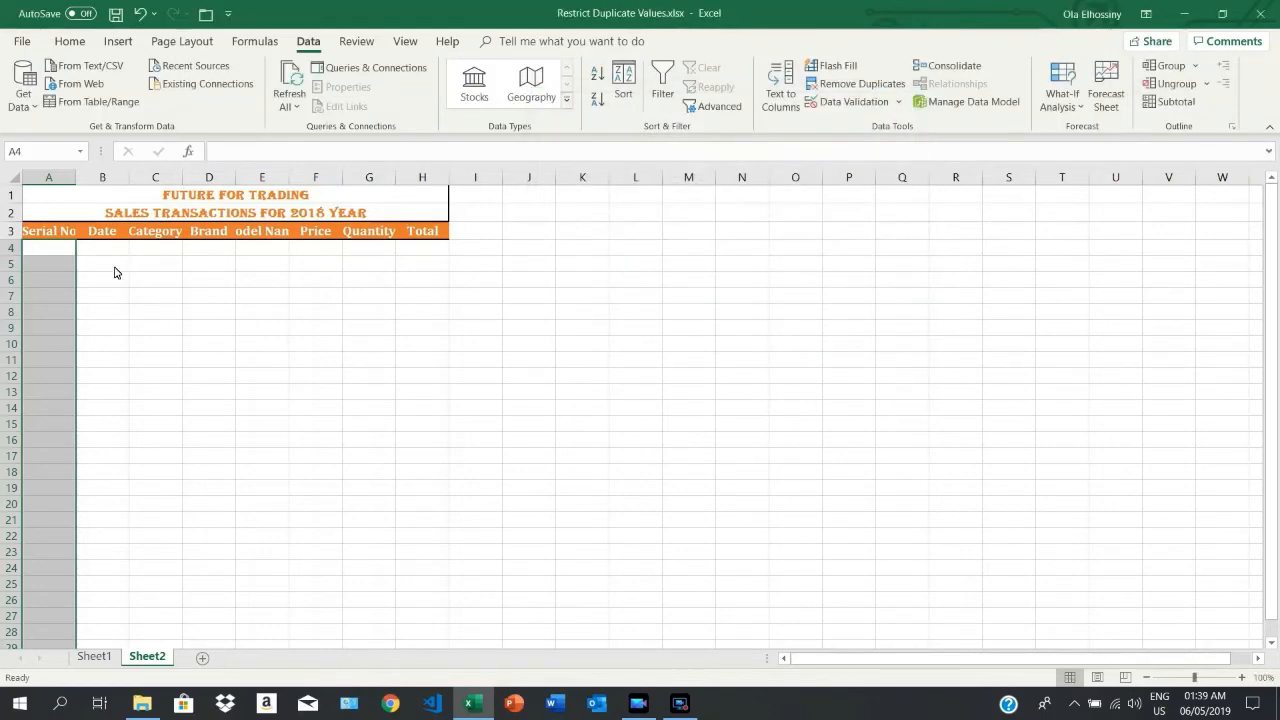
Step: Enter serial number 01 in cell A4 and try to enter the same 01 in A5
click(58, 255)
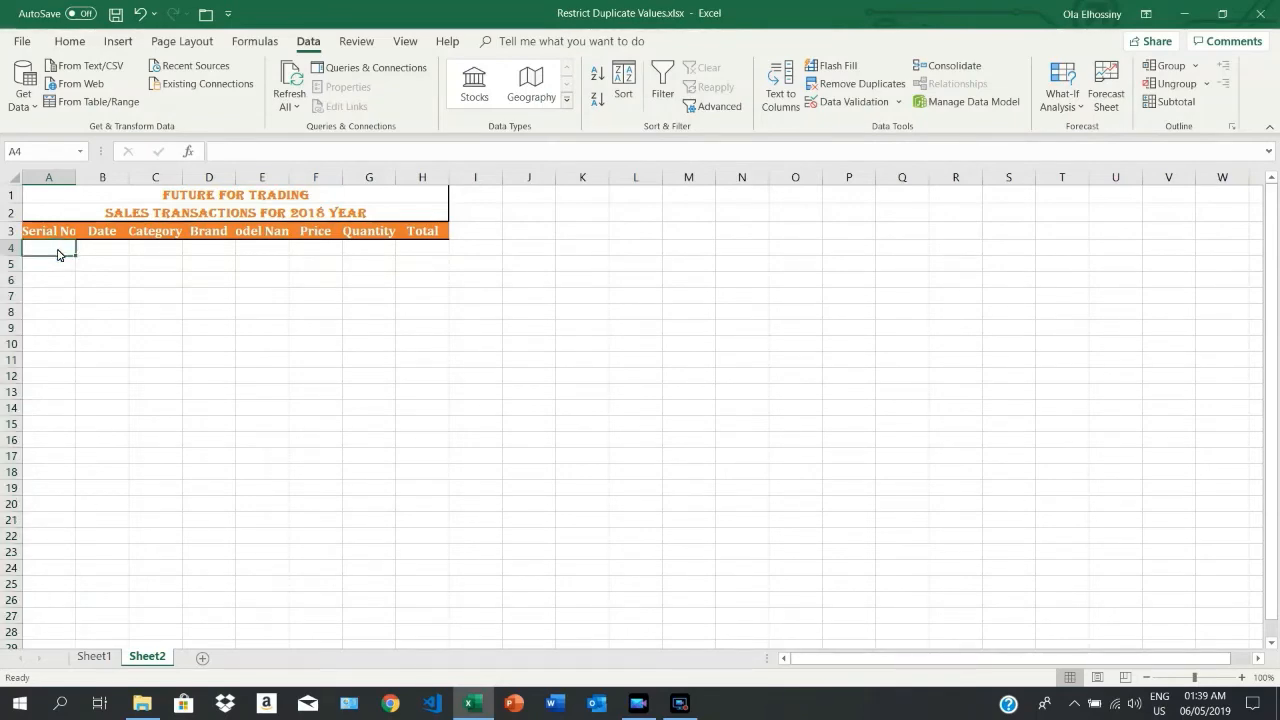
text(01)
key(Return)
text(0)
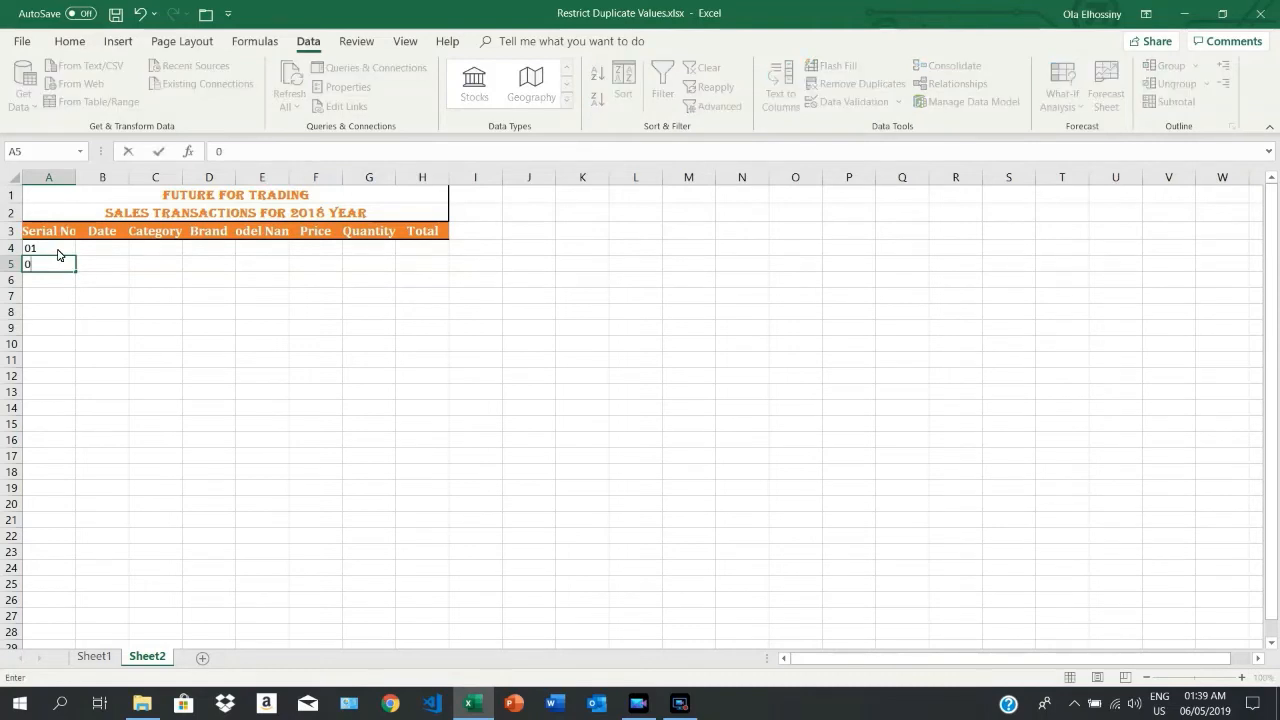
text(1)
key(Return)
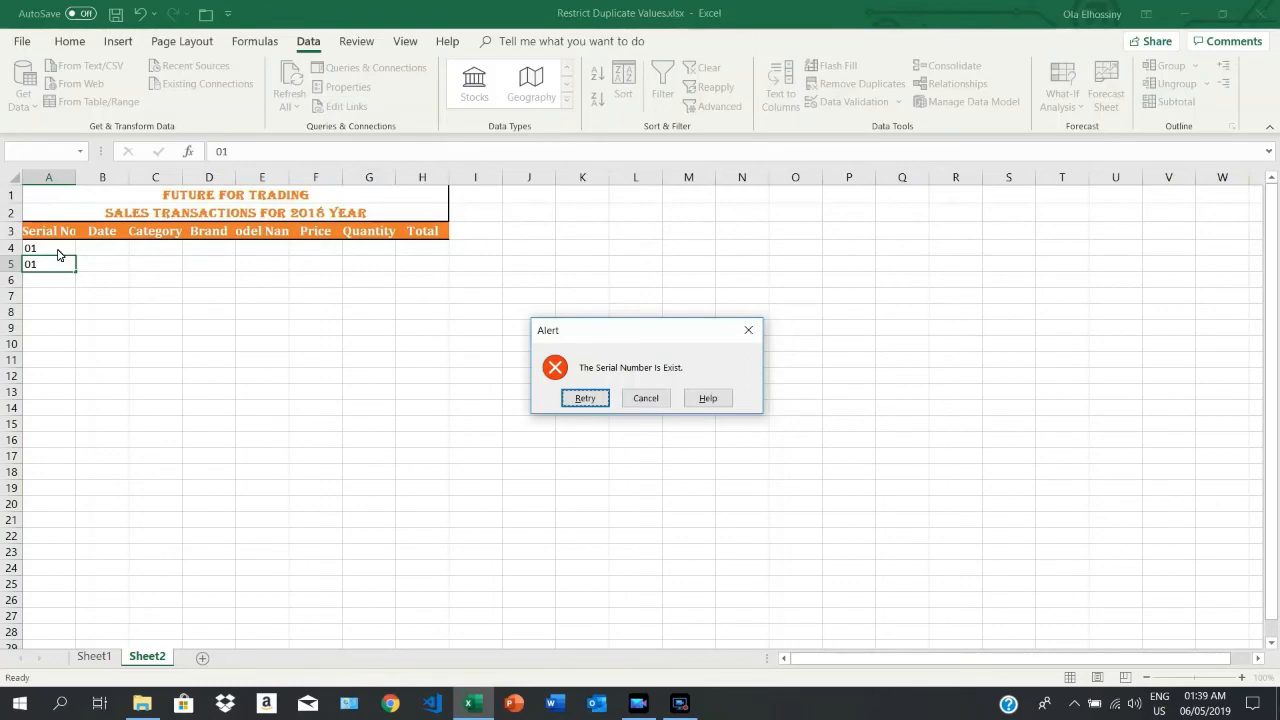
Step: Replace the entry in A5 with 02 and enter 03 in A6
key(Return)
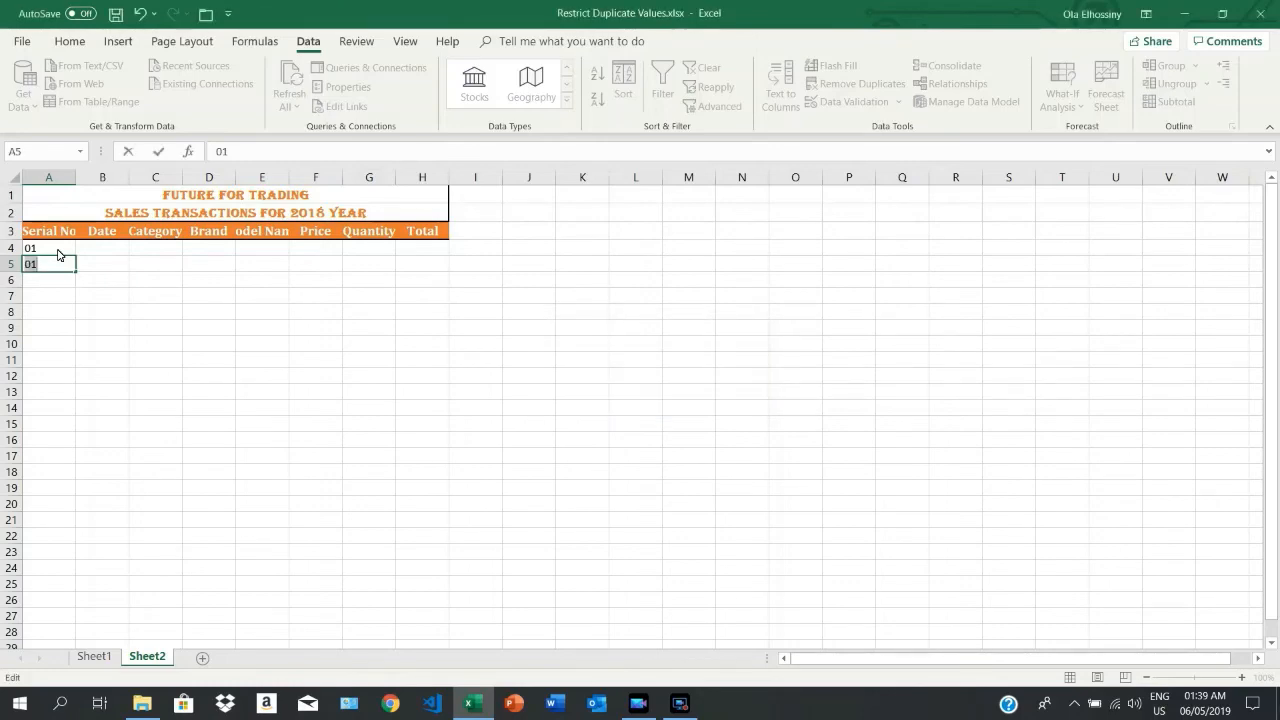
text(02)
key(Return)
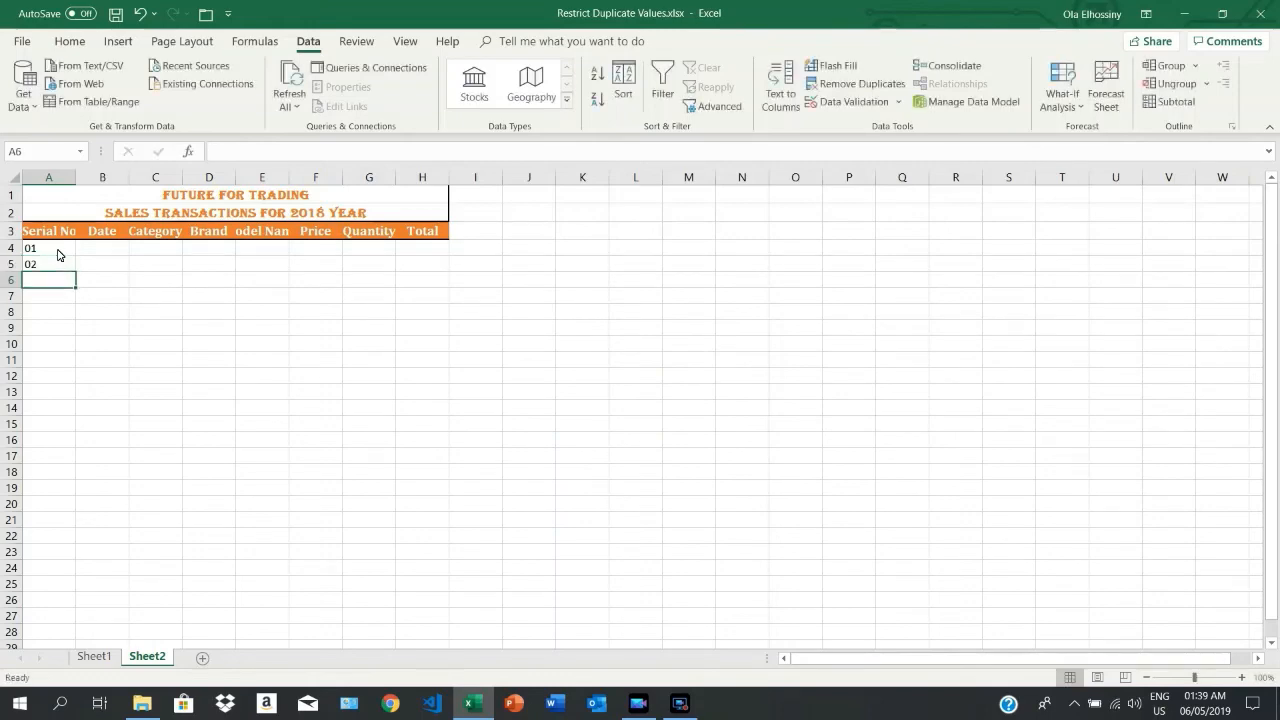
text(03)
key(Return)
Step: Try to enter the duplicate 03 in cell A7, and replace it with 04
text(0)
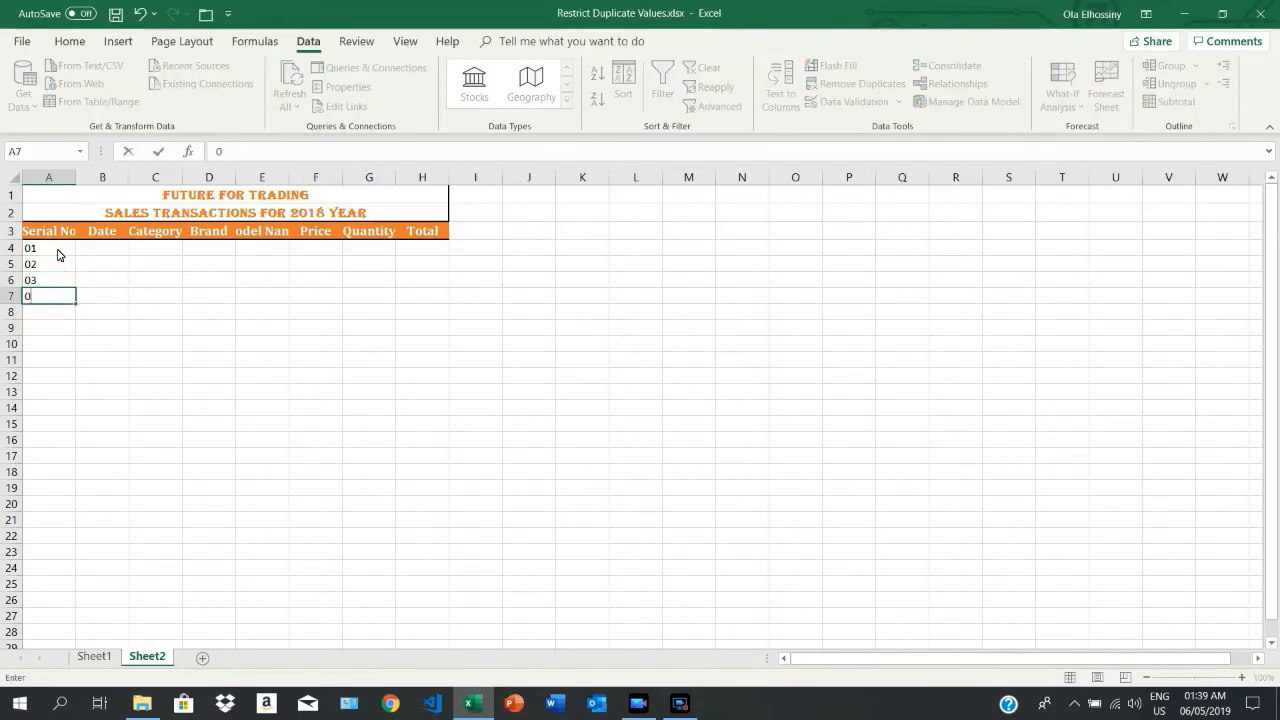
text(3)
key(Return)
key(Return)
text(04)
key(Return)
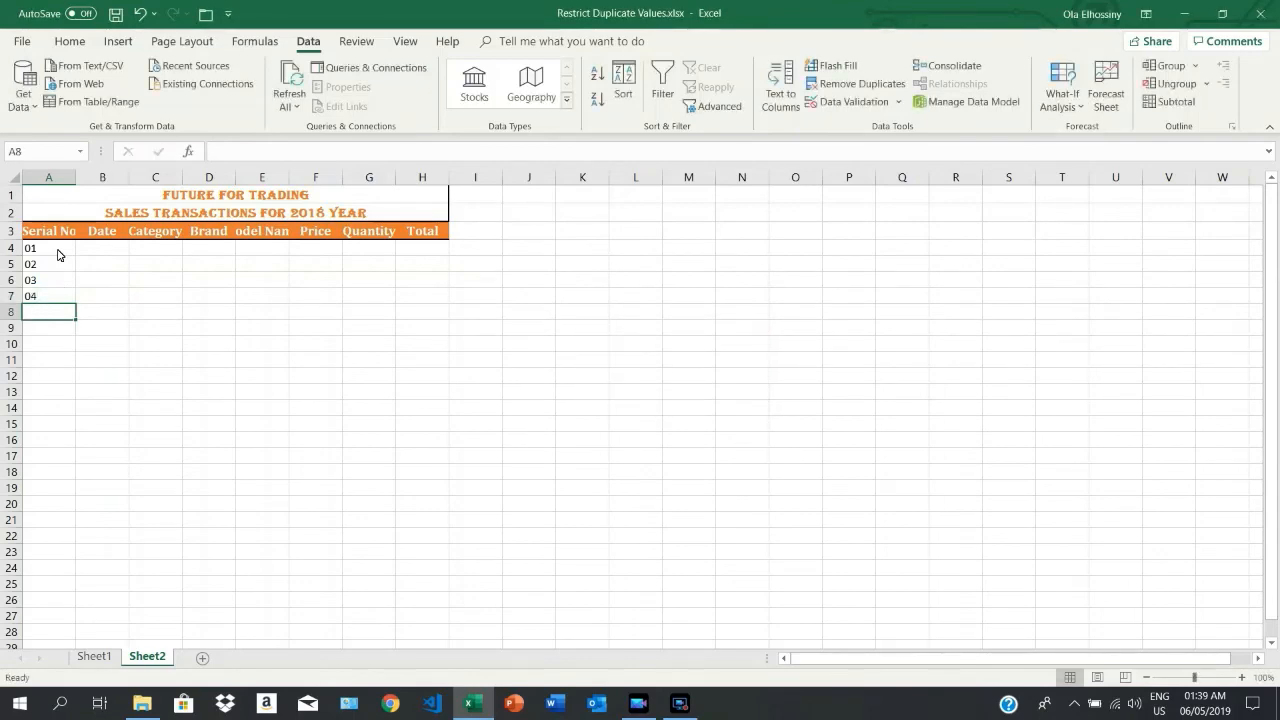